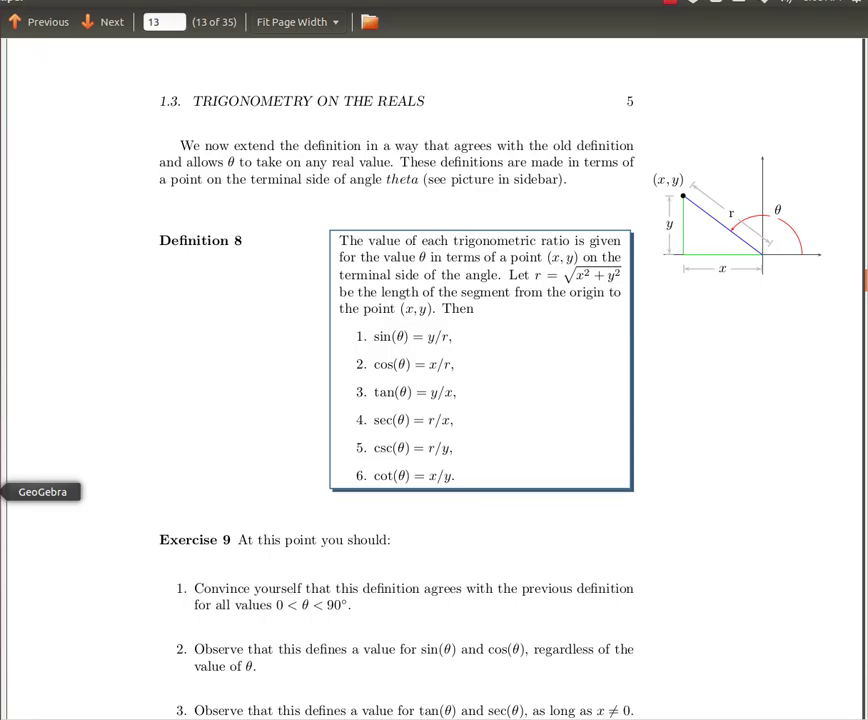
Open the GeoGebra reference triangle and drag point C into the second quadrant, then to (2.24, 3.8)
{"action": "left_click", "coordinate": [2, 491]}
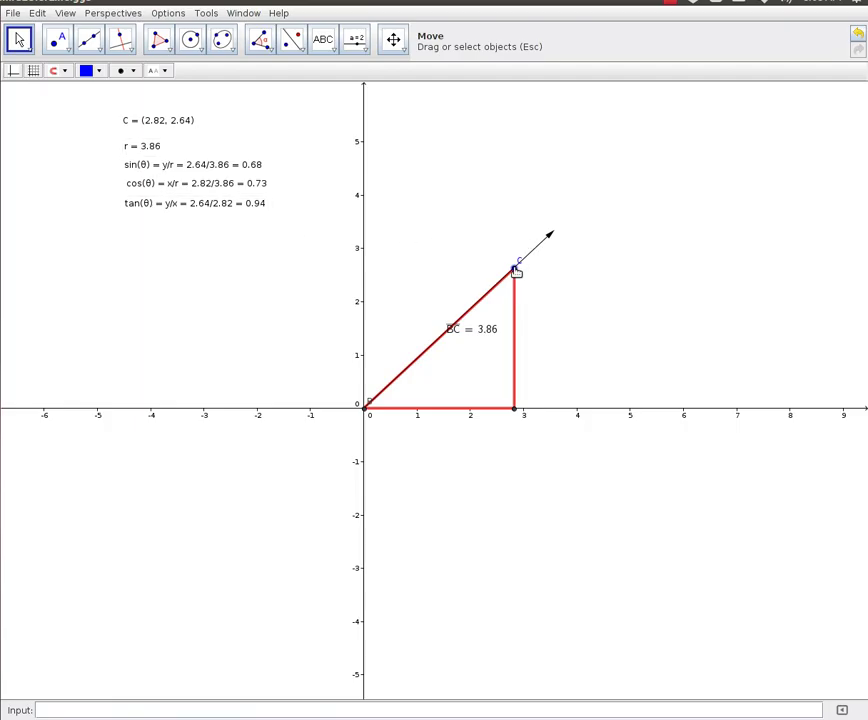
{"action": "left_click_drag", "start_coordinate": [516, 272], "coordinate": [236, 283]}
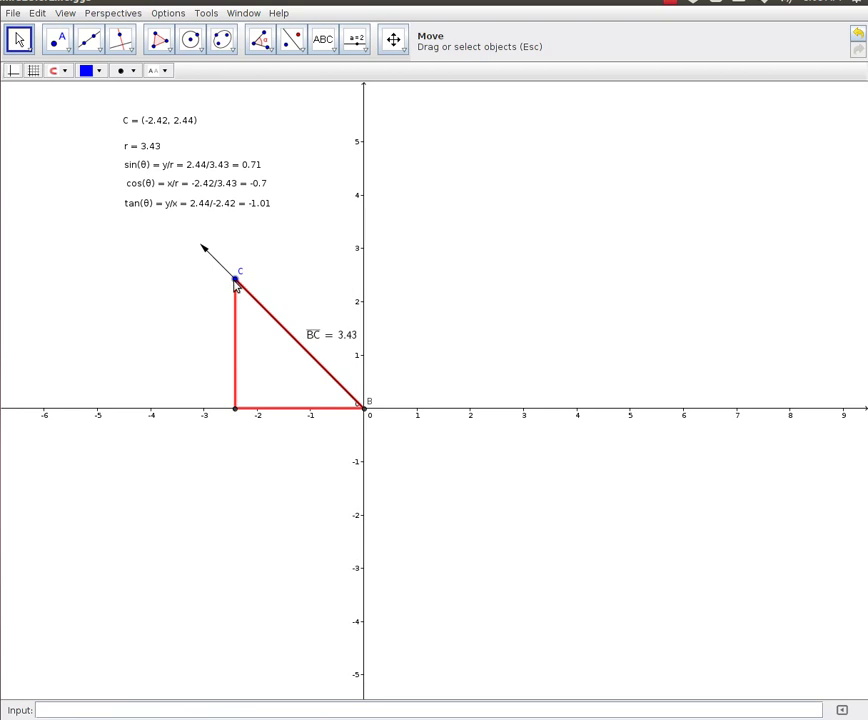
{"action": "left_click_drag", "start_coordinate": [235, 283], "coordinate": [485, 209]}
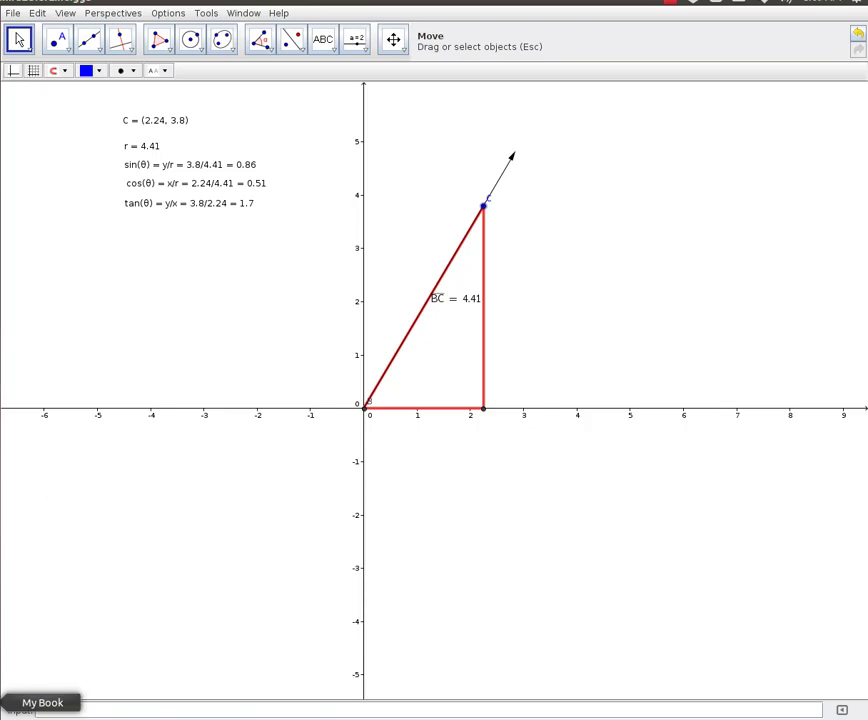
Bring up WeBWorK Problem 2 and enlarge its (−8, 6) angle diagram in a popup moved to the top
{"action": "left_click", "coordinate": [5, 660]}
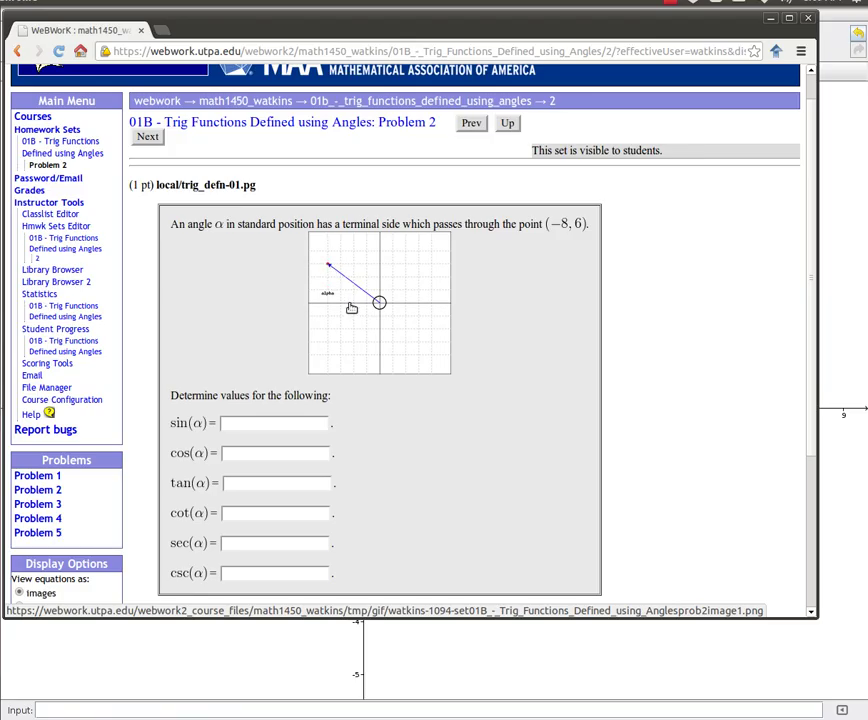
{"action": "left_click", "coordinate": [349, 358]}
{"action": "left_click_drag", "start_coordinate": [145, 368], "coordinate": [152, 86]}
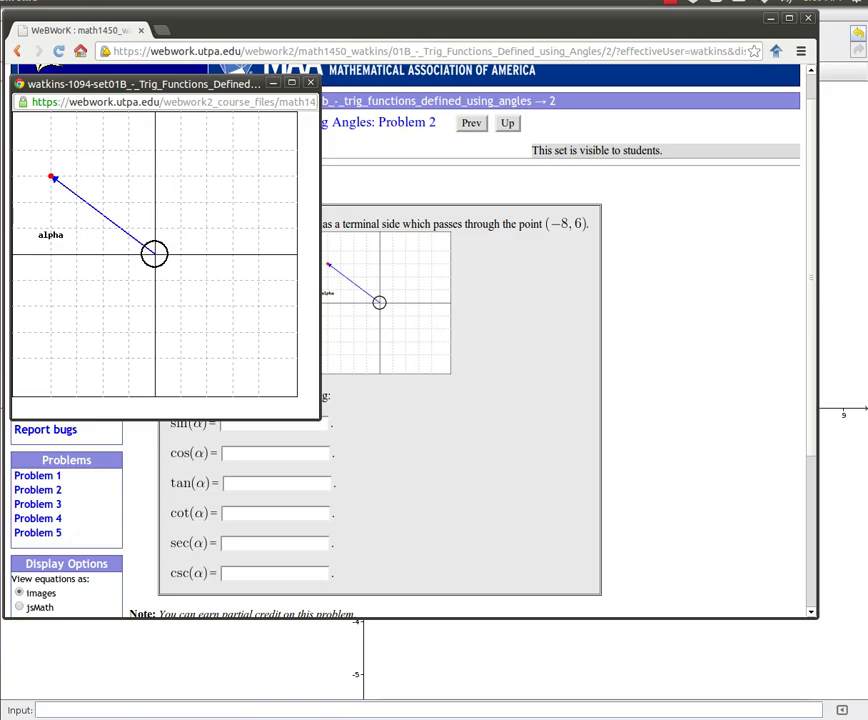
Open a blank MyPaint canvas, sketch the x and y axes, and switch the brush to red
{"action": "left_click", "coordinate": [15, 618]}
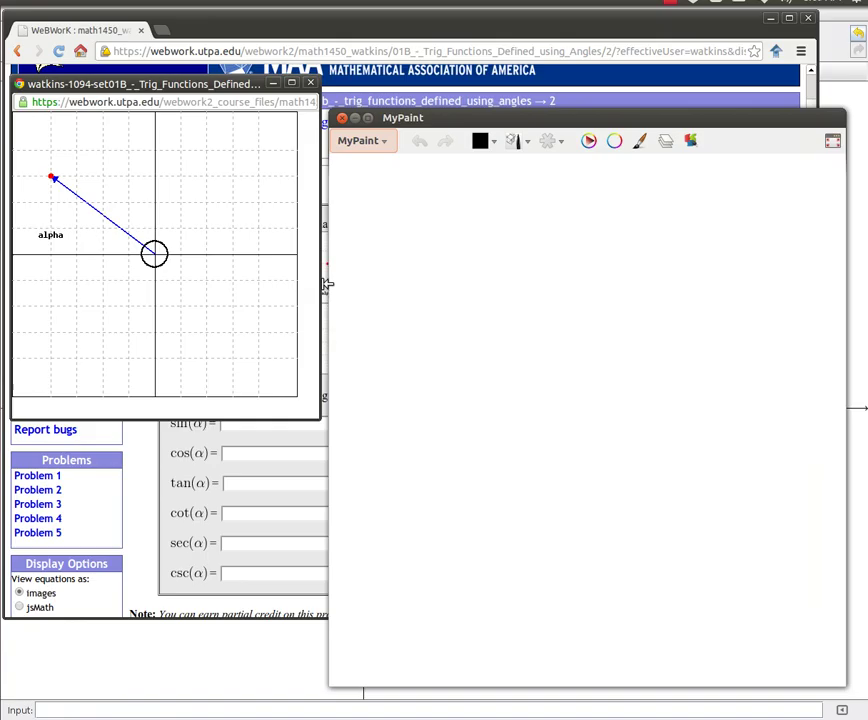
{"action": "left_click_drag", "start_coordinate": [467, 126], "coordinate": [455, 94]}
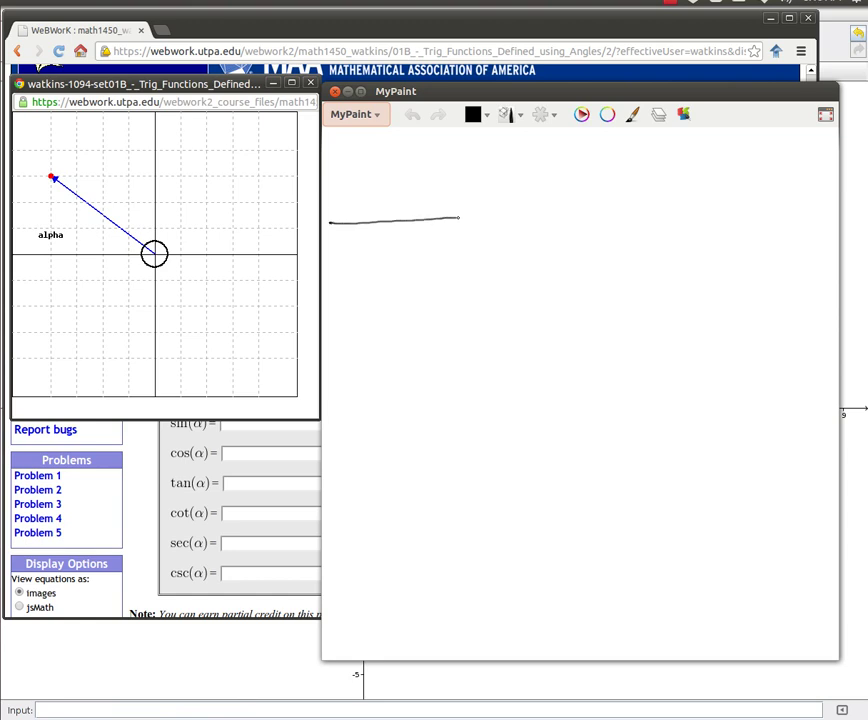
{"action": "left_click_drag", "start_coordinate": [459, 218], "coordinate": [462, 217]}
{"action": "left_click_drag", "start_coordinate": [392, 247], "coordinate": [391, 285]}
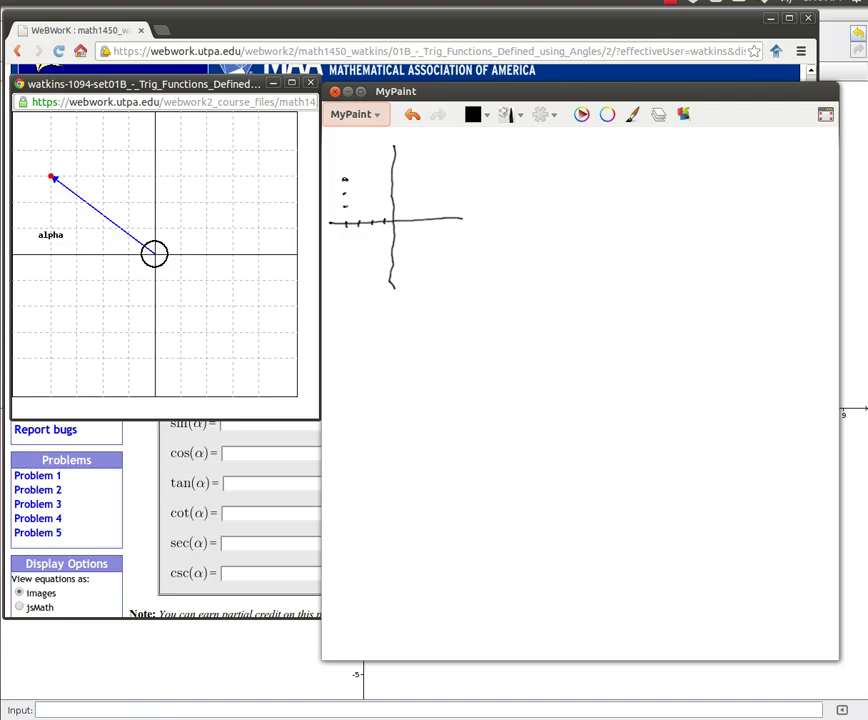
{"action": "left_click", "coordinate": [474, 114]}
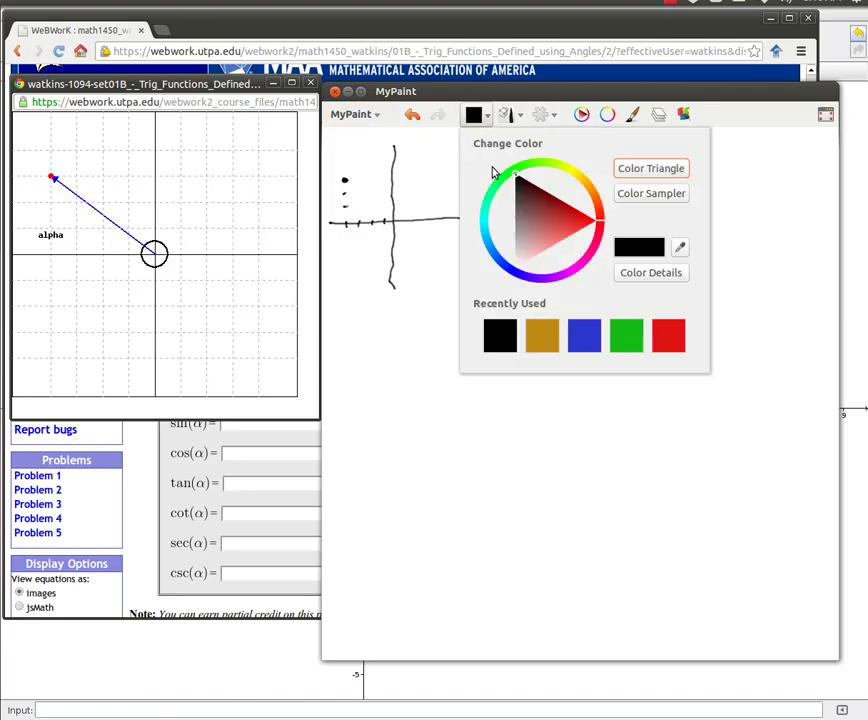
{"action": "left_click", "coordinate": [668, 335]}
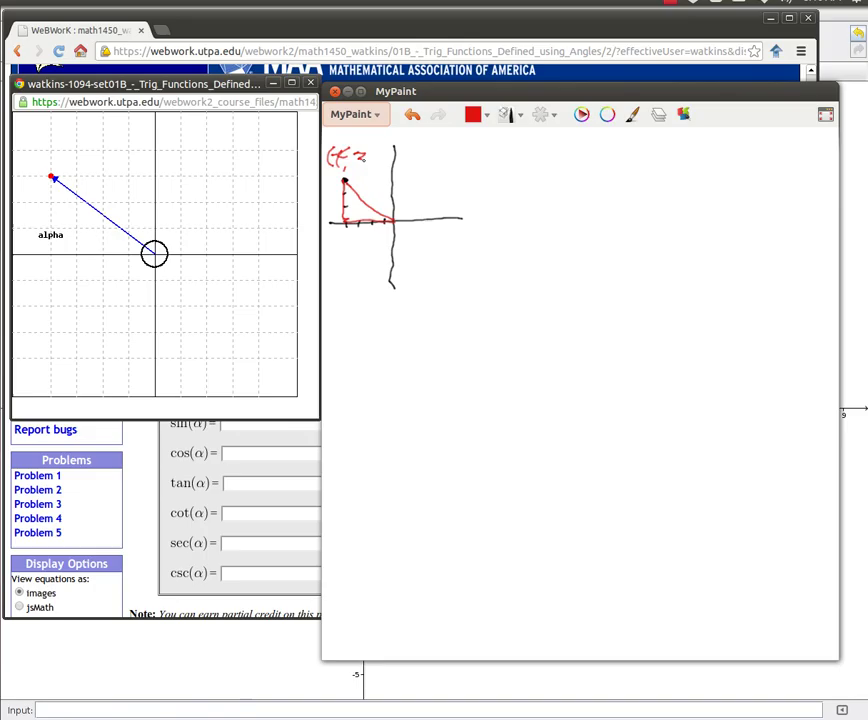
Label the triangle's corner point (−4, 3), the horizontal leg −4 and the vertical leg 3
{"action": "mouse_move", "coordinate": [363, 157]}
{"action": "left_mouse_down"}
{"action": "mouse_move", "coordinate": [356, 165]}
{"action": "mouse_move", "coordinate": [373, 157]}
{"action": "mouse_move", "coordinate": [369, 169]}
{"action": "left_mouse_up"}
{"action": "left_click_drag", "start_coordinate": [353, 239], "coordinate": [371, 246]}
{"action": "mouse_move", "coordinate": [327, 196]}
{"action": "left_mouse_down"}
{"action": "mouse_move", "coordinate": [335, 203]}
{"action": "mouse_move", "coordinate": [328, 211]}
{"action": "left_mouse_up"}
Handwrite the hypotenuse calculation √(3²+4²) = √25 = 5 beside the triangle
{"action": "mouse_move", "coordinate": [370, 185]}
{"action": "left_mouse_down"}
{"action": "mouse_move", "coordinate": [373, 195]}
{"action": "mouse_move", "coordinate": [379, 174]}
{"action": "mouse_move", "coordinate": [407, 177]}
{"action": "mouse_move", "coordinate": [389, 191]}
{"action": "left_mouse_up"}
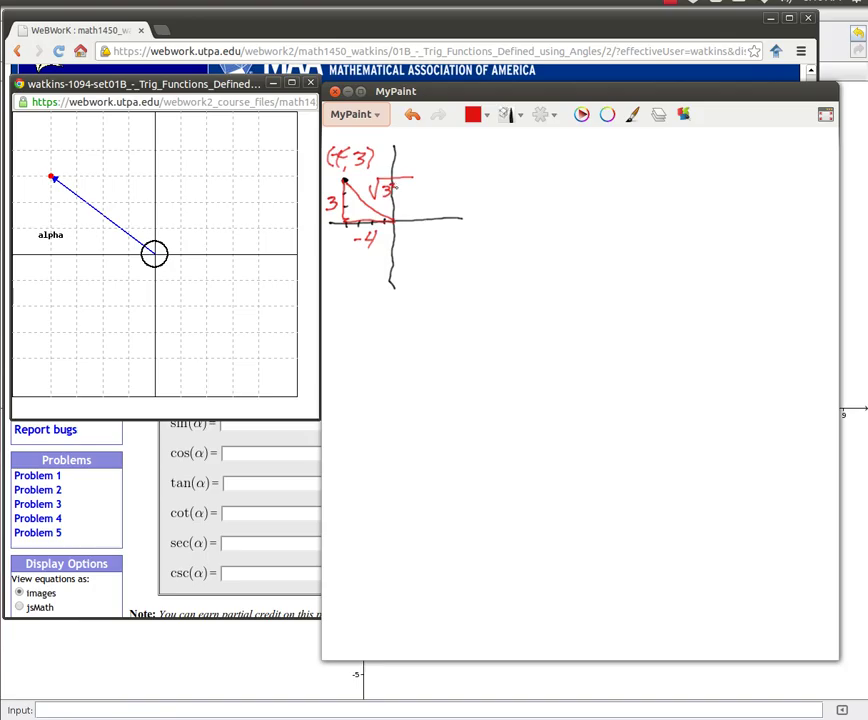
{"action": "left_click_drag", "start_coordinate": [397, 190], "coordinate": [401, 194]}
{"action": "mouse_move", "coordinate": [410, 186]}
{"action": "left_mouse_down"}
{"action": "mouse_move", "coordinate": [413, 199]}
{"action": "mouse_move", "coordinate": [425, 176]}
{"action": "left_mouse_up"}
{"action": "mouse_move", "coordinate": [446, 190]}
{"action": "left_mouse_down"}
{"action": "mouse_move", "coordinate": [456, 181]}
{"action": "mouse_move", "coordinate": [473, 180]}
{"action": "mouse_move", "coordinate": [458, 190]}
{"action": "mouse_move", "coordinate": [464, 195]}
{"action": "mouse_move", "coordinate": [493, 187]}
{"action": "left_mouse_up"}
{"action": "left_click_drag", "start_coordinate": [484, 191], "coordinate": [511, 183]}
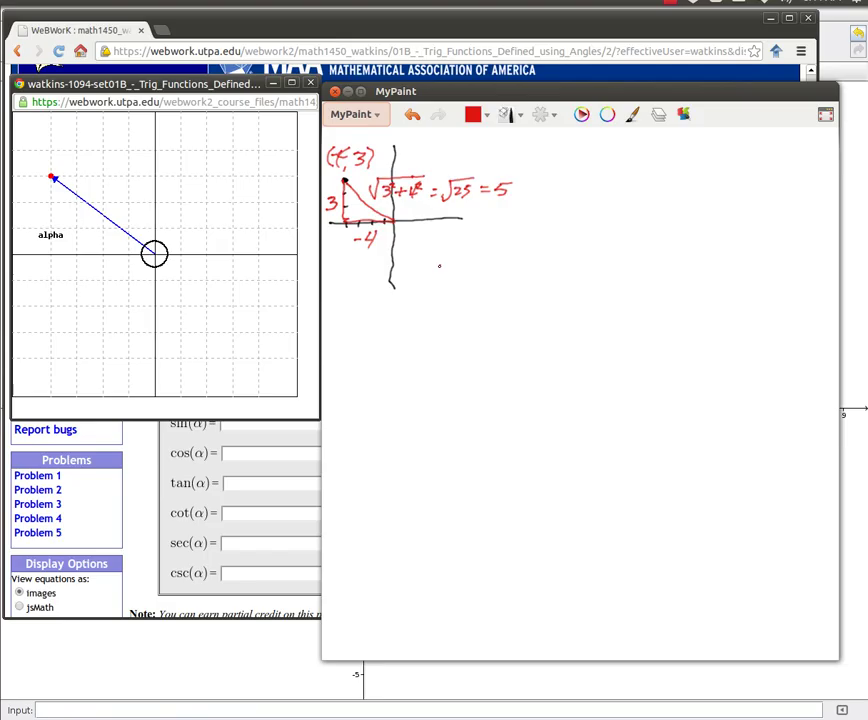
Handwrite sin(α) = 3/5 below the triangle and cos(α) = −4/5 beneath it
{"action": "mouse_move", "coordinate": [440, 265]}
{"action": "left_mouse_down"}
{"action": "mouse_move", "coordinate": [454, 247]}
{"action": "mouse_move", "coordinate": [448, 262]}
{"action": "mouse_move", "coordinate": [479, 256]}
{"action": "mouse_move", "coordinate": [487, 277]}
{"action": "mouse_move", "coordinate": [505, 262]}
{"action": "mouse_move", "coordinate": [520, 269]}
{"action": "mouse_move", "coordinate": [550, 261]}
{"action": "left_mouse_up"}
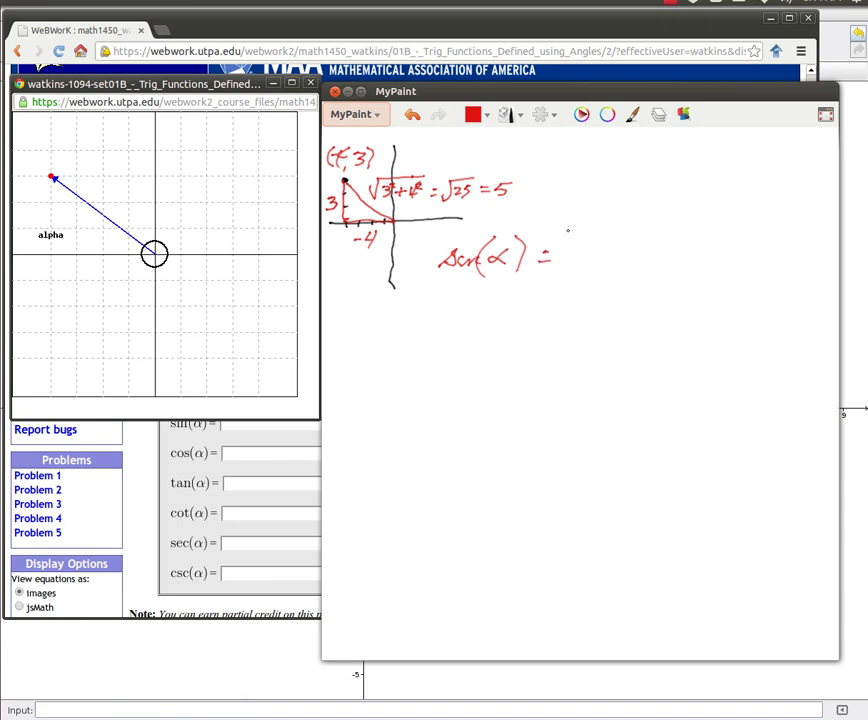
{"action": "mouse_move", "coordinate": [564, 231]}
{"action": "left_mouse_down"}
{"action": "mouse_move", "coordinate": [565, 243]}
{"action": "mouse_move", "coordinate": [581, 251]}
{"action": "mouse_move", "coordinate": [576, 268]}
{"action": "mouse_move", "coordinate": [581, 255]}
{"action": "left_mouse_up"}
{"action": "mouse_move", "coordinate": [449, 300]}
{"action": "left_mouse_down"}
{"action": "mouse_move", "coordinate": [449, 317]}
{"action": "mouse_move", "coordinate": [462, 307]}
{"action": "mouse_move", "coordinate": [483, 322]}
{"action": "mouse_move", "coordinate": [510, 310]}
{"action": "mouse_move", "coordinate": [520, 322]}
{"action": "mouse_move", "coordinate": [592, 290]}
{"action": "mouse_move", "coordinate": [591, 310]}
{"action": "mouse_move", "coordinate": [617, 306]}
{"action": "mouse_move", "coordinate": [594, 336]}
{"action": "mouse_move", "coordinate": [611, 316]}
{"action": "left_mouse_up"}
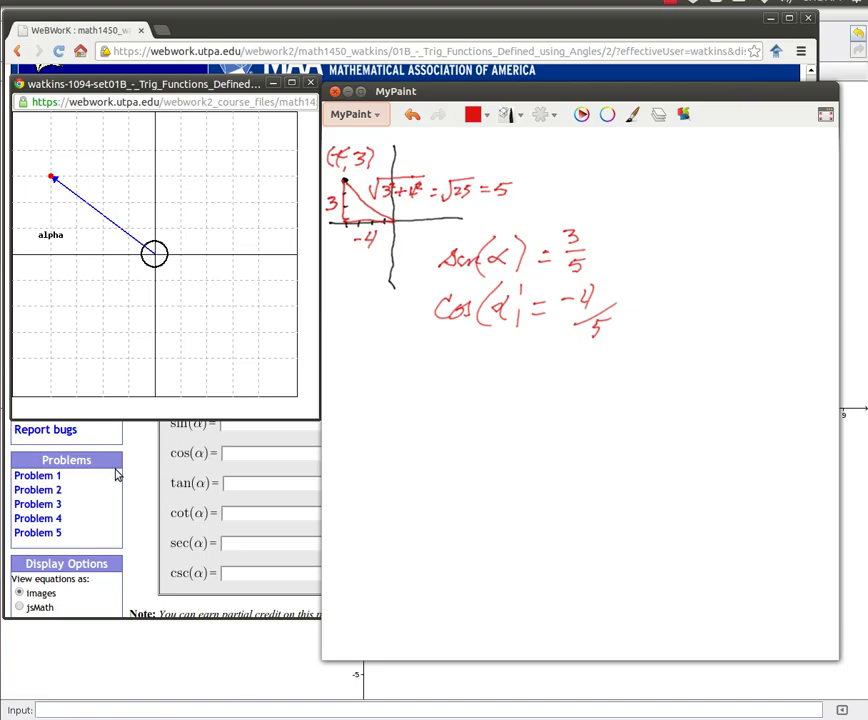
Enter 3/5 as the sin(α) answer in the WeBWorK problem
{"action": "left_click", "coordinate": [118, 474]}
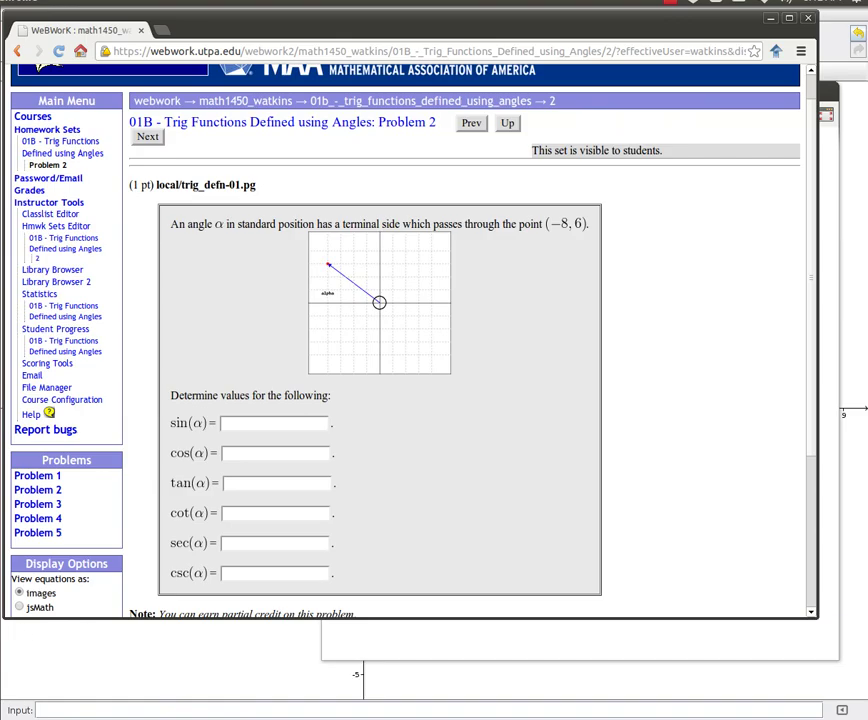
{"action": "left_click", "coordinate": [5, 420]}
{"action": "left_click", "coordinate": [239, 425]}
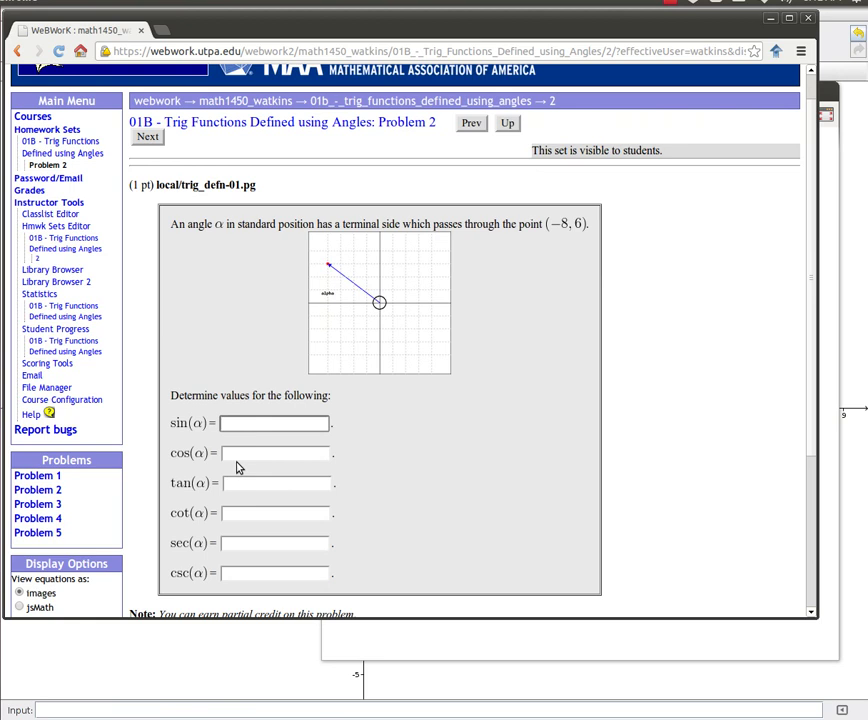
{"action": "type", "text": "3/5"}
Enter -4/5 as the cos(α) answer and check the answers
{"action": "left_click", "coordinate": [245, 453]}
{"action": "type", "text": "-4/5"}
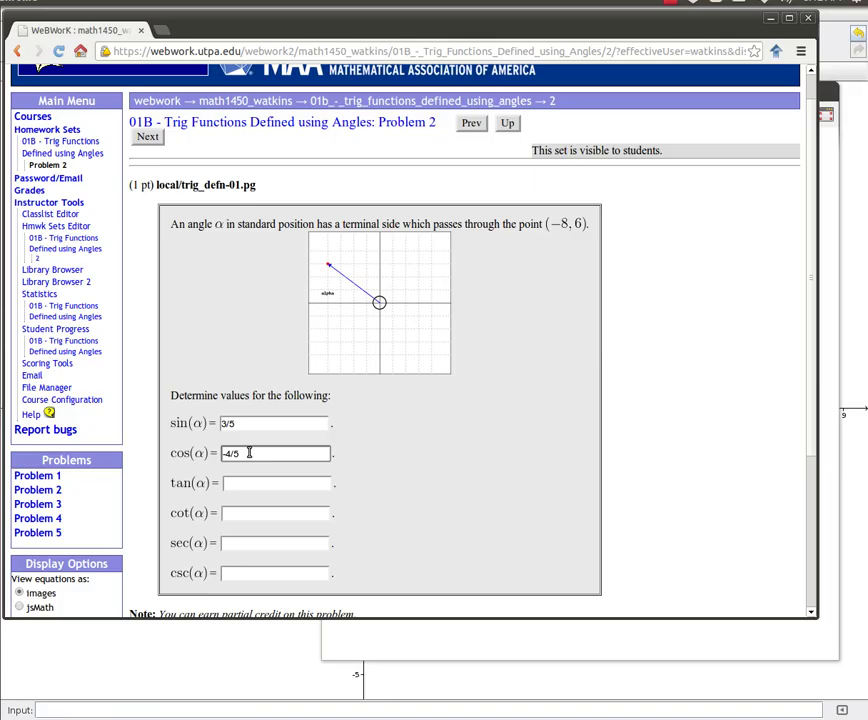
{"action": "scroll", "coordinate": [329, 486], "scroll_direction": "down", "scroll_amount": 2}
{"action": "scroll", "coordinate": [329, 486], "scroll_direction": "down", "scroll_amount": 1}
{"action": "left_click", "coordinate": [268, 574]}
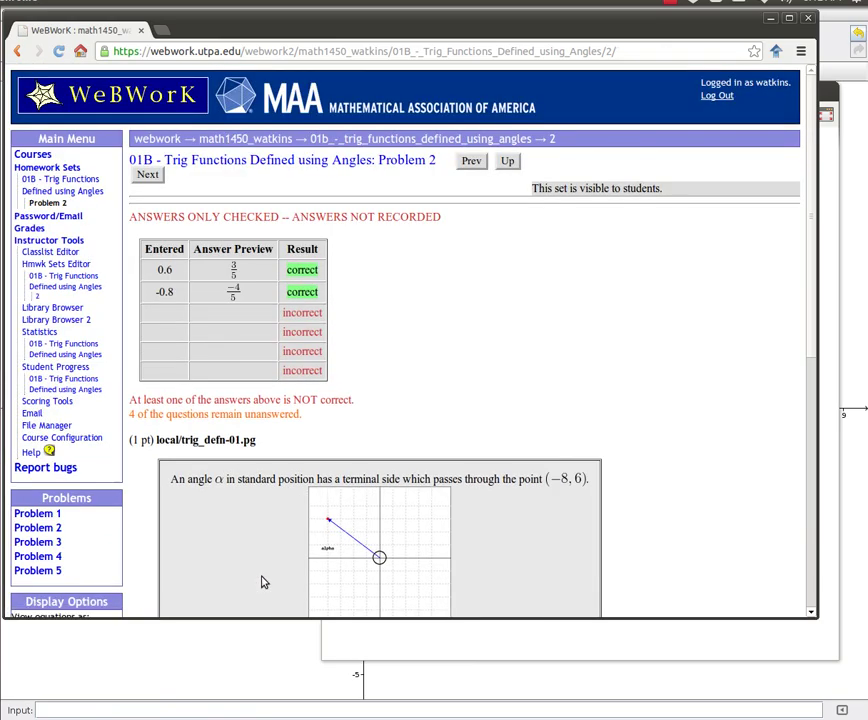